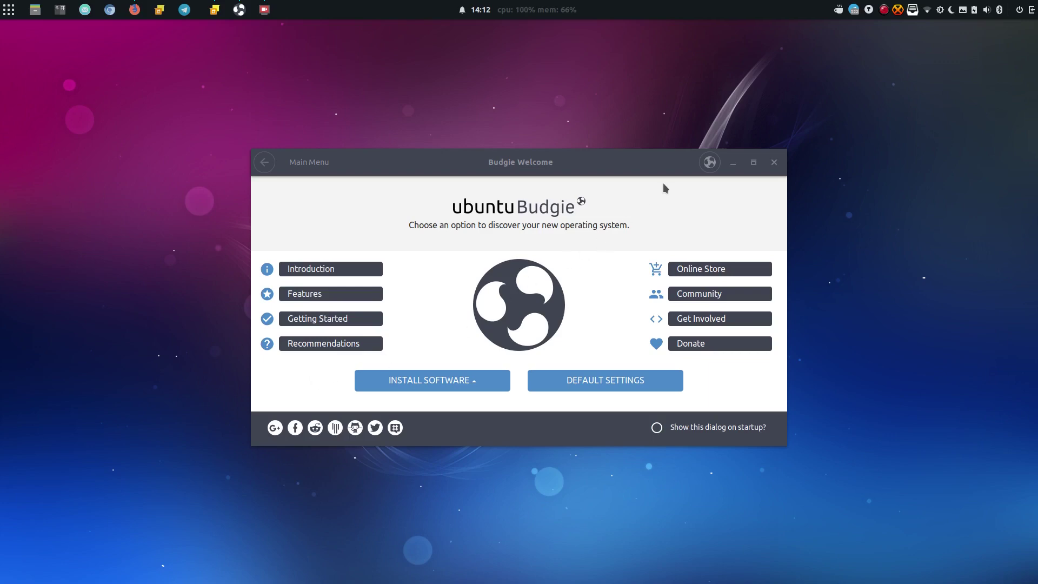
Minimize the Budgie Welcome window to leave only the wallpaper and top panel.
{"action": "left_click", "coordinate": [735, 163]}
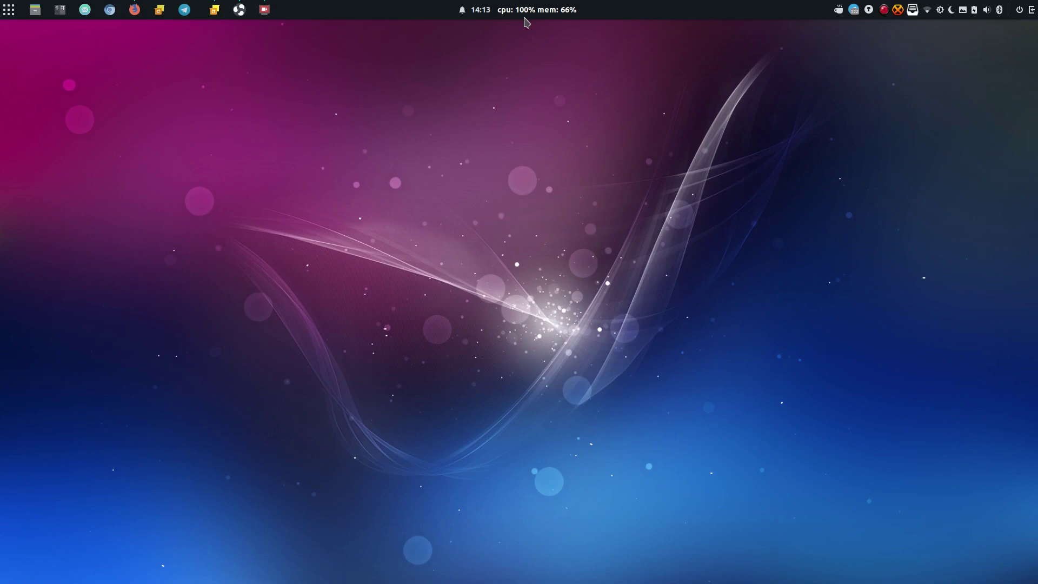
Restore Firefox from the taskbar and switch to the OMG! Ubuntu! tab.
{"action": "left_click", "coordinate": [135, 11]}
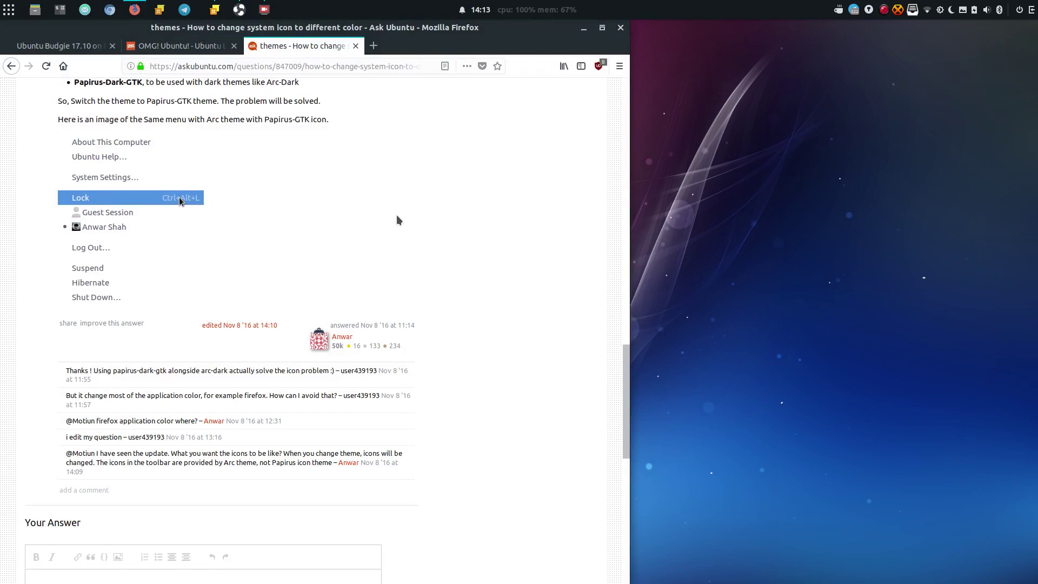
{"action": "left_click", "coordinate": [159, 47]}
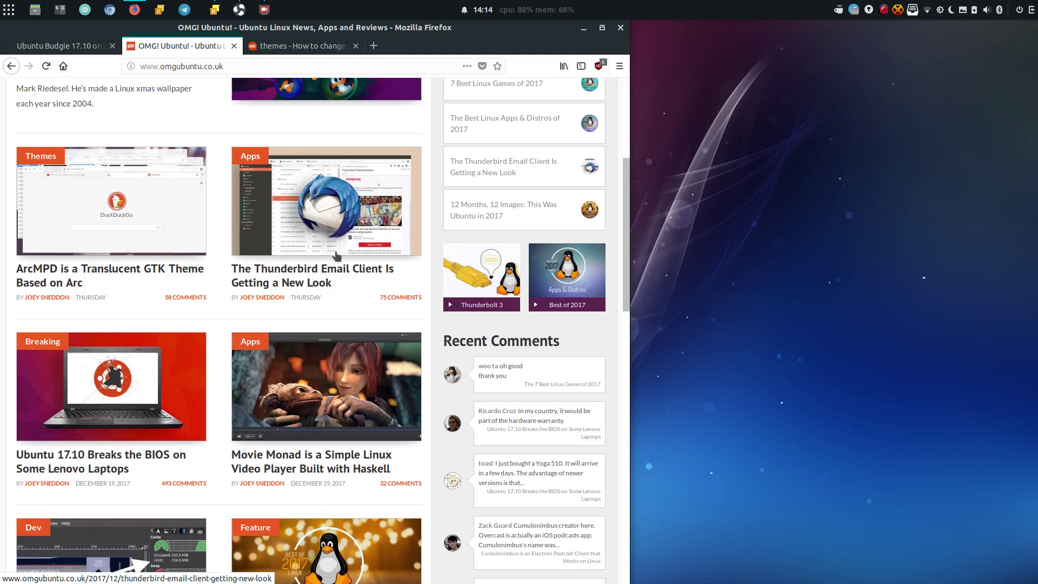
{"action": "left_click", "coordinate": [53, 49]}
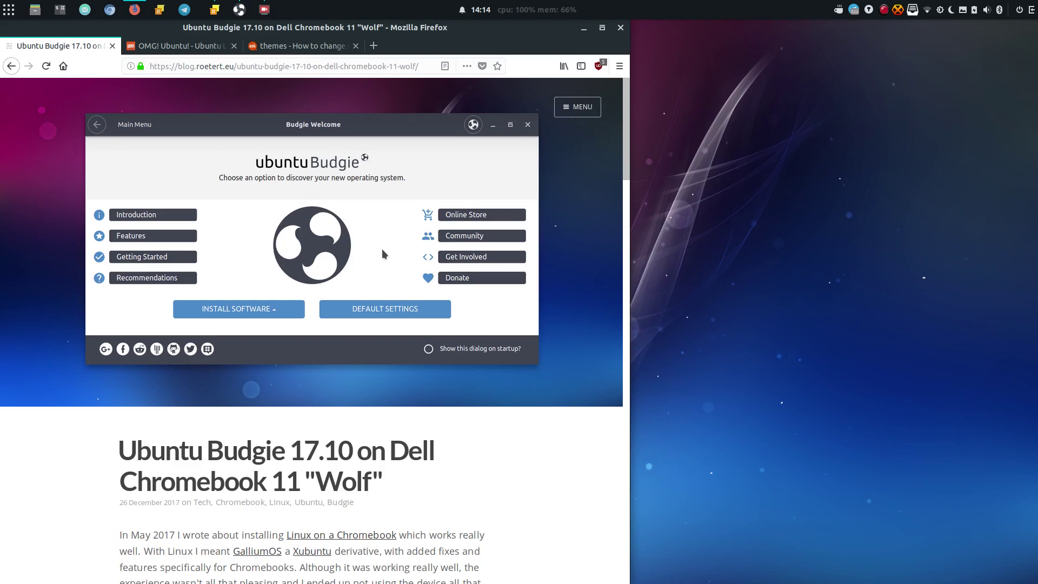
{"action": "scroll", "coordinate": [382, 251], "scroll_direction": "down", "scroll_amount": 4}
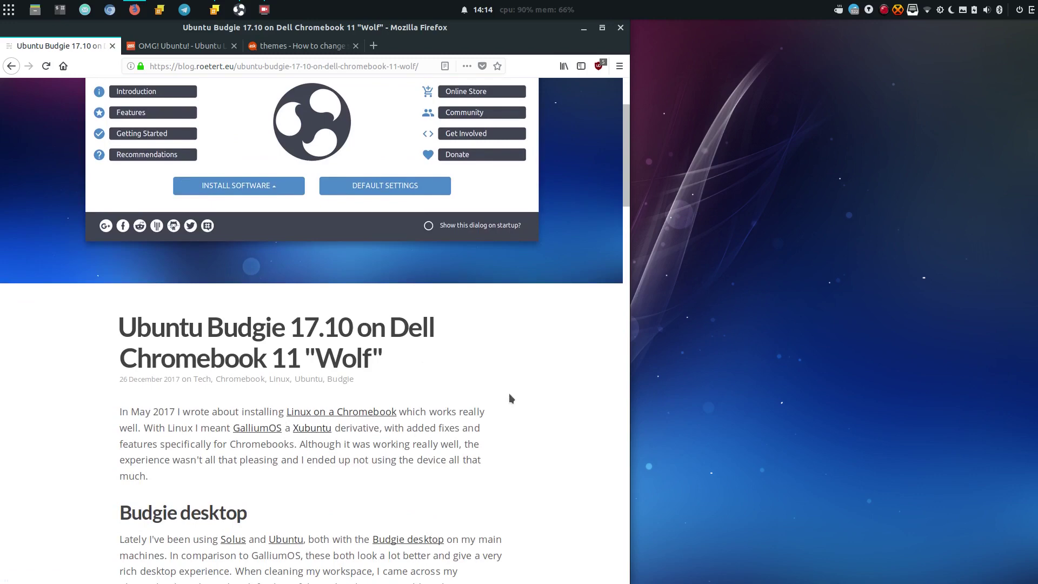
{"action": "scroll", "coordinate": [511, 398], "scroll_direction": "up", "scroll_amount": 4}
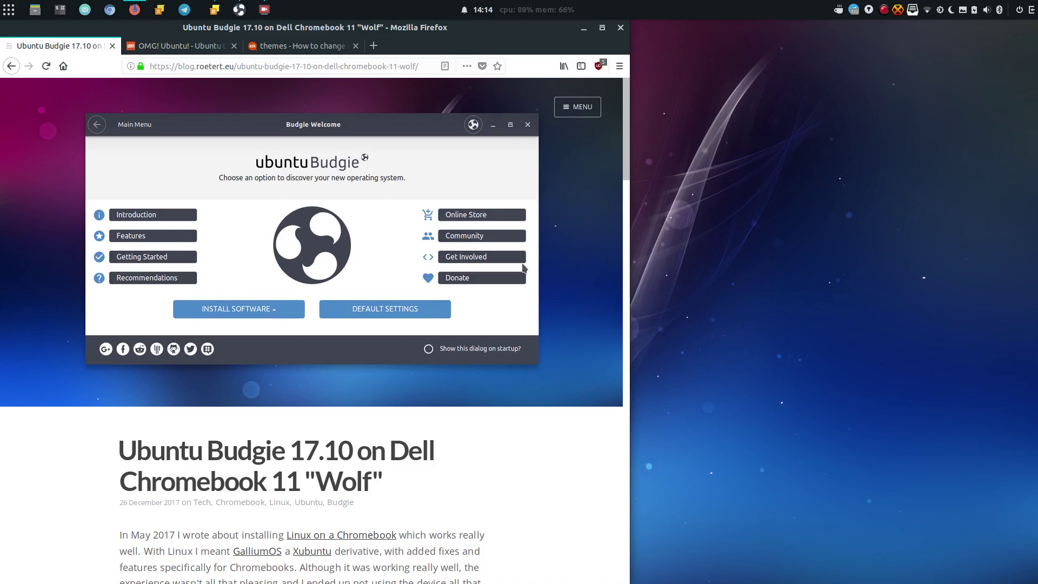
{"action": "scroll", "coordinate": [522, 265], "scroll_direction": "down", "scroll_amount": 10}
{"action": "scroll", "coordinate": [522, 267], "scroll_direction": "down", "scroll_amount": 20}
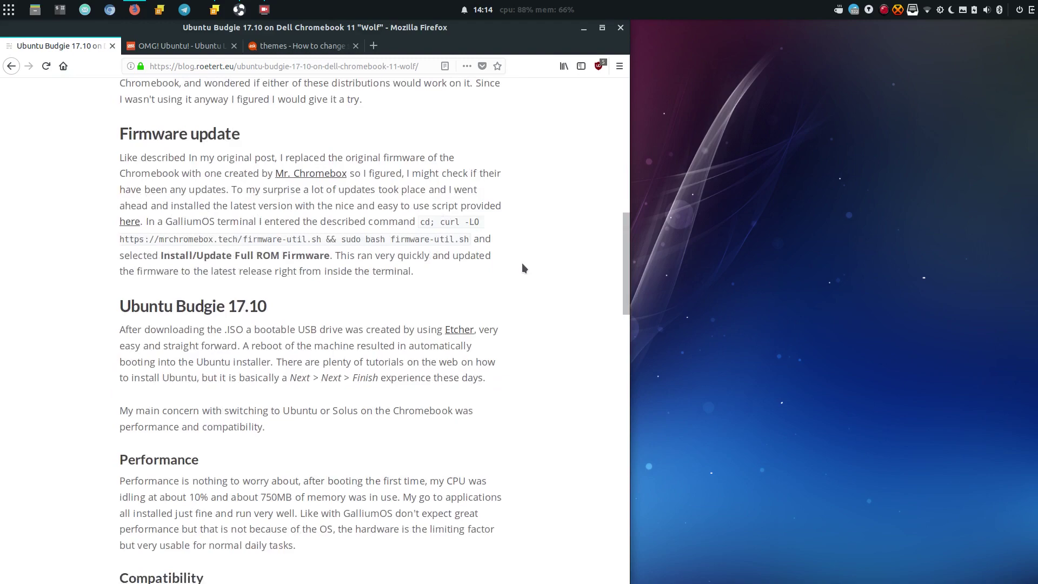
{"action": "scroll", "coordinate": [522, 267], "scroll_direction": "down", "scroll_amount": 5}
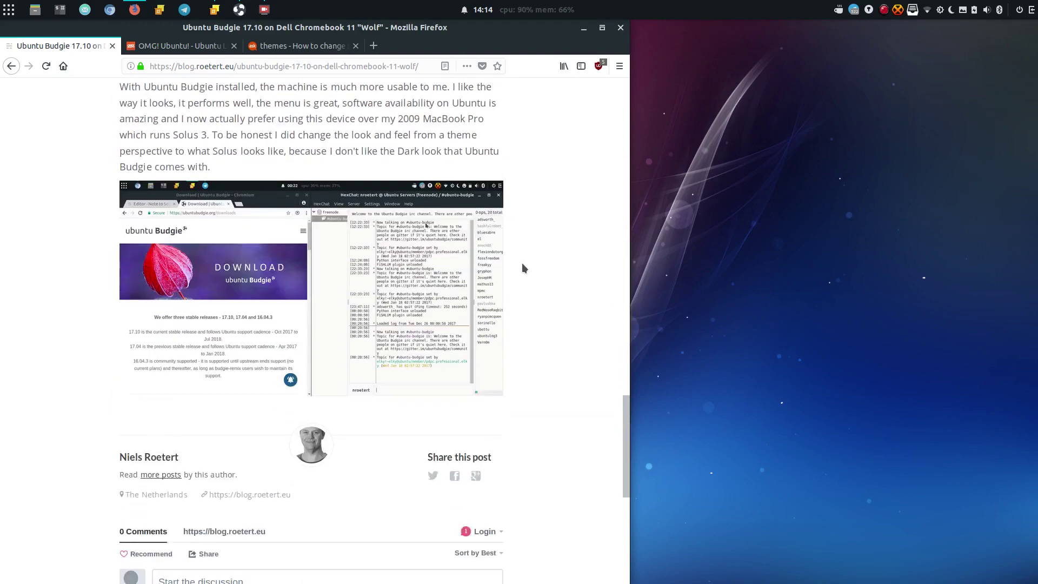
{"action": "scroll", "coordinate": [521, 262], "scroll_direction": "up", "scroll_amount": 10}
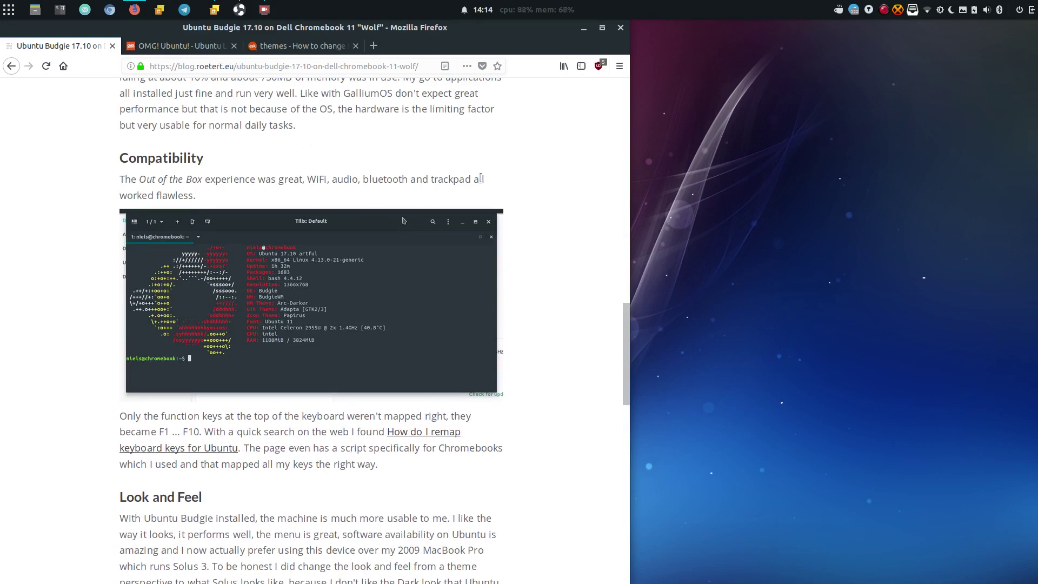
{"action": "scroll", "coordinate": [481, 179], "scroll_direction": "up", "scroll_amount": 20}
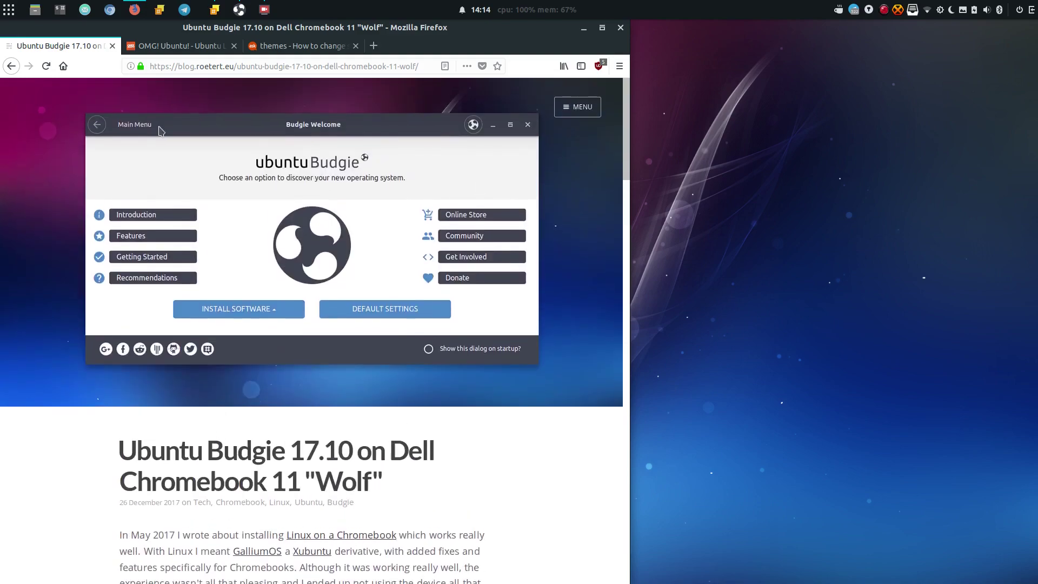
Bring up HexChat on the #ubuntu-budgie freenode channel beside Firefox.
{"action": "left_click", "coordinate": [213, 10]}
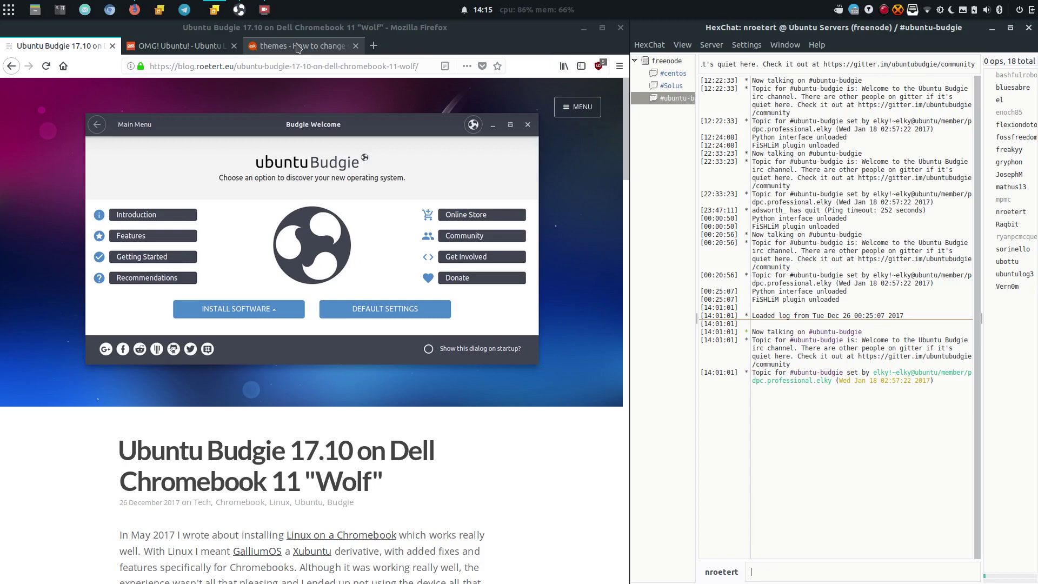
Search 'details' in the Budgie menu and launch the Details system overview.
{"action": "key", "text": "super"}
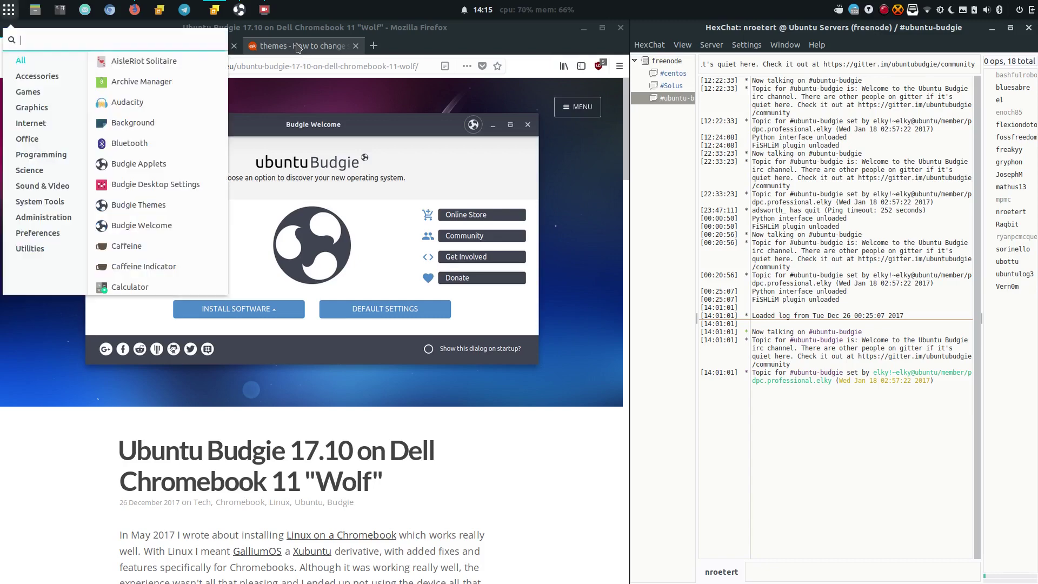
{"action": "type", "text": "deta"}
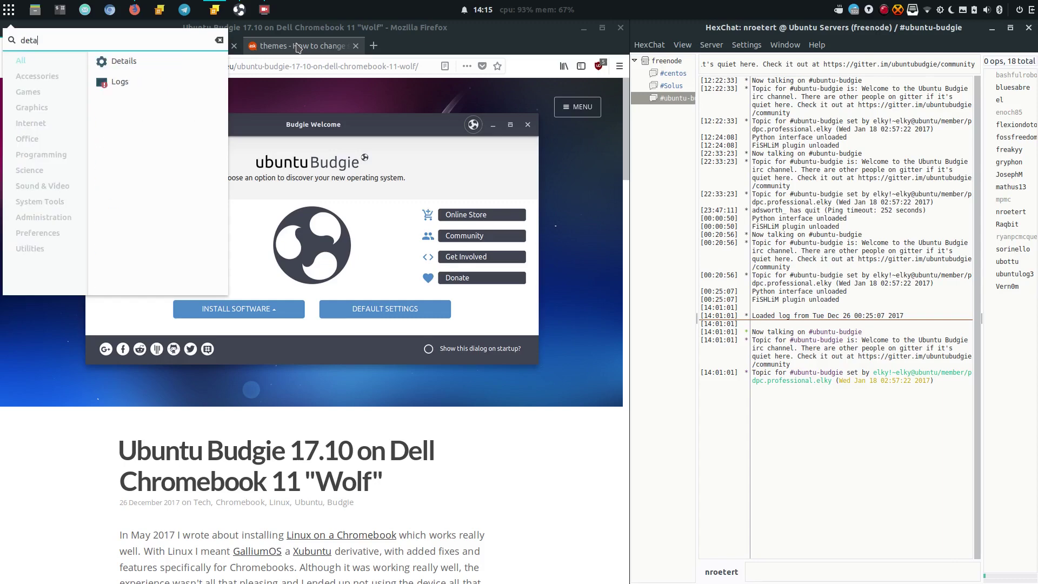
{"action": "type", "text": "ils"}
{"action": "left_click", "coordinate": [165, 59]}
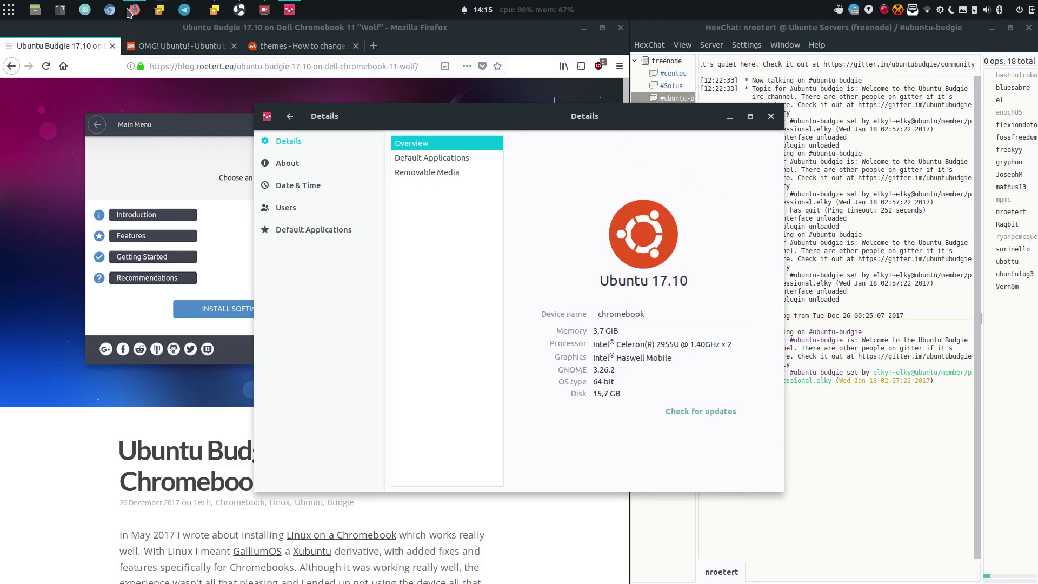
Launch Telegram, center its window, view the Solus Project group chat, then minimize Telegram.
{"action": "left_click", "coordinate": [184, 10]}
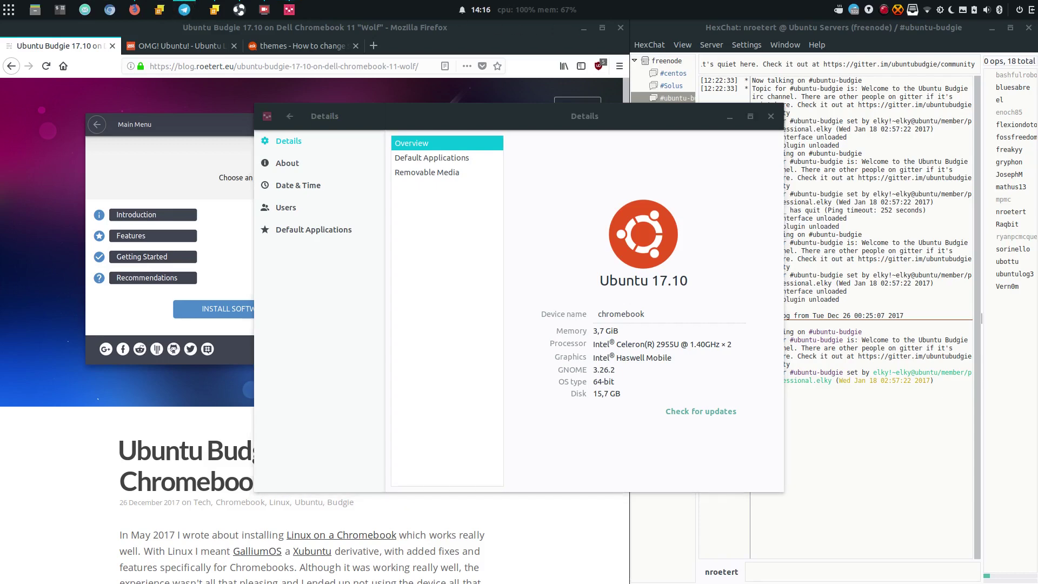
{"action": "left_click_drag", "start_coordinate": [820, 75], "coordinate": [642, 74]}
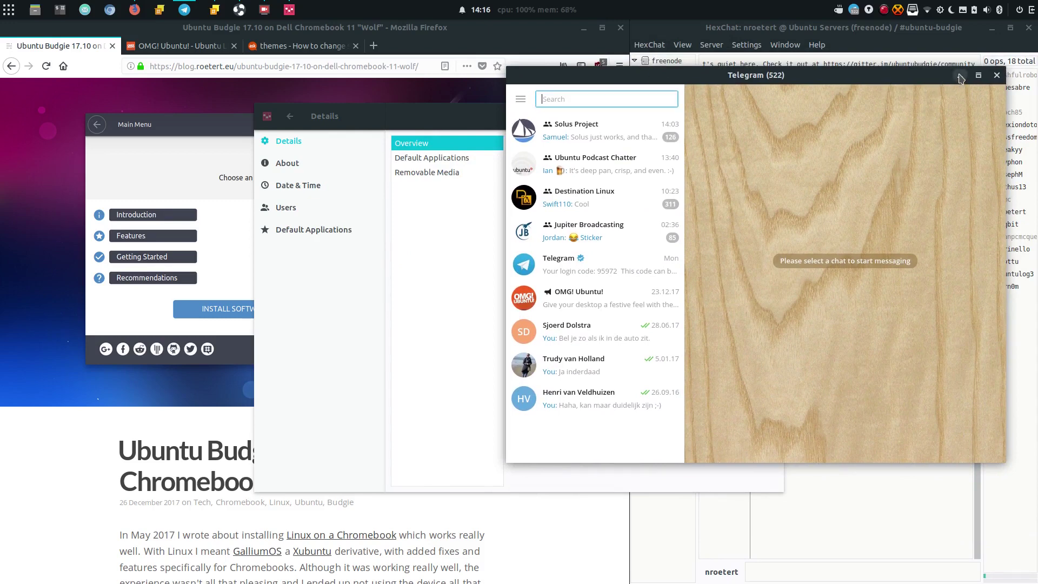
{"action": "left_click", "coordinate": [576, 129]}
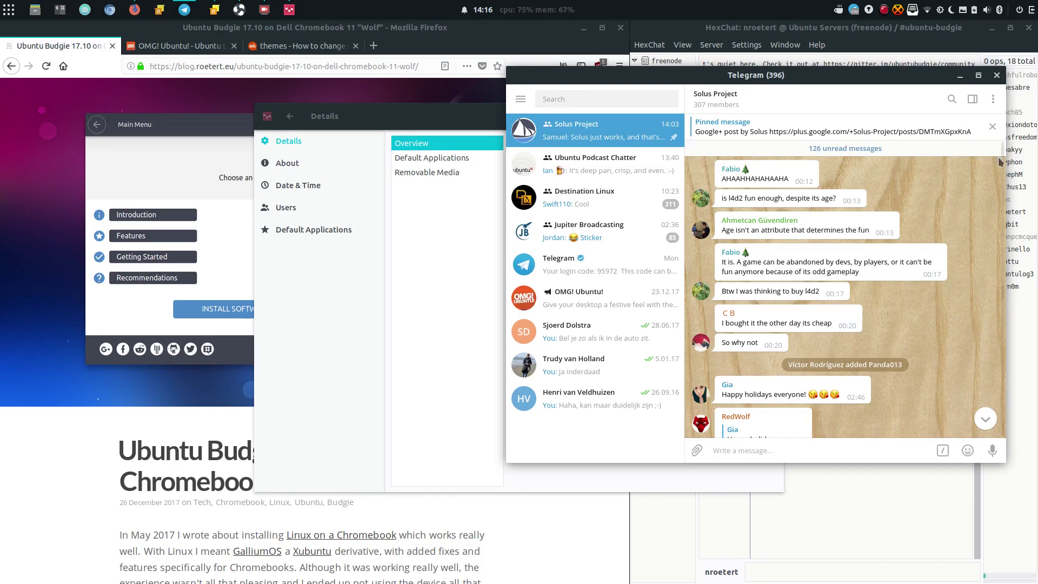
{"action": "left_click", "coordinate": [961, 78]}
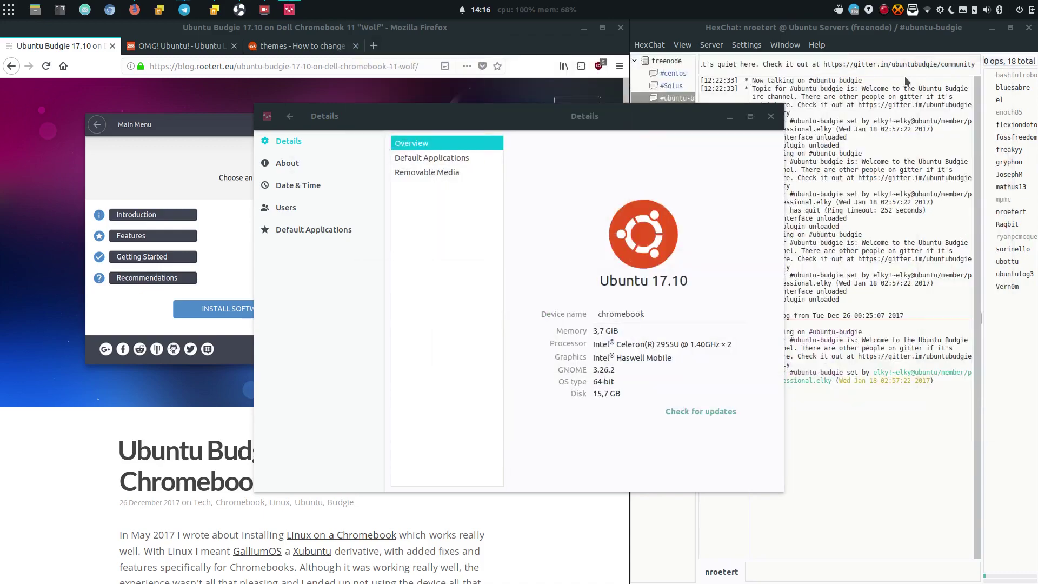
Minimize Details, HexChat and Firefox, then open Budgie Desktop Settings from the Raven sidebar.
{"action": "left_click", "coordinate": [721, 114]}
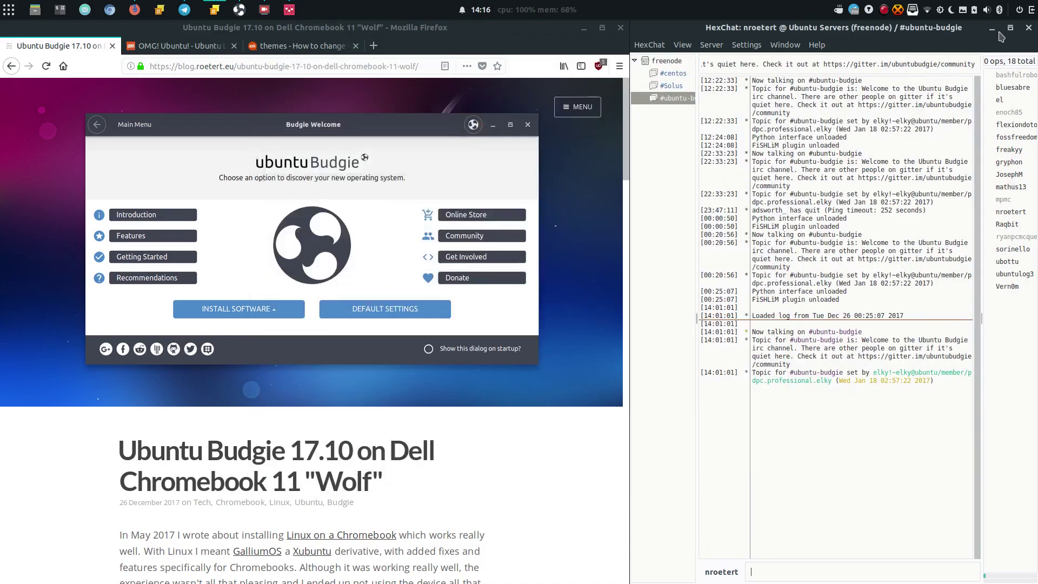
{"action": "left_click", "coordinate": [992, 28]}
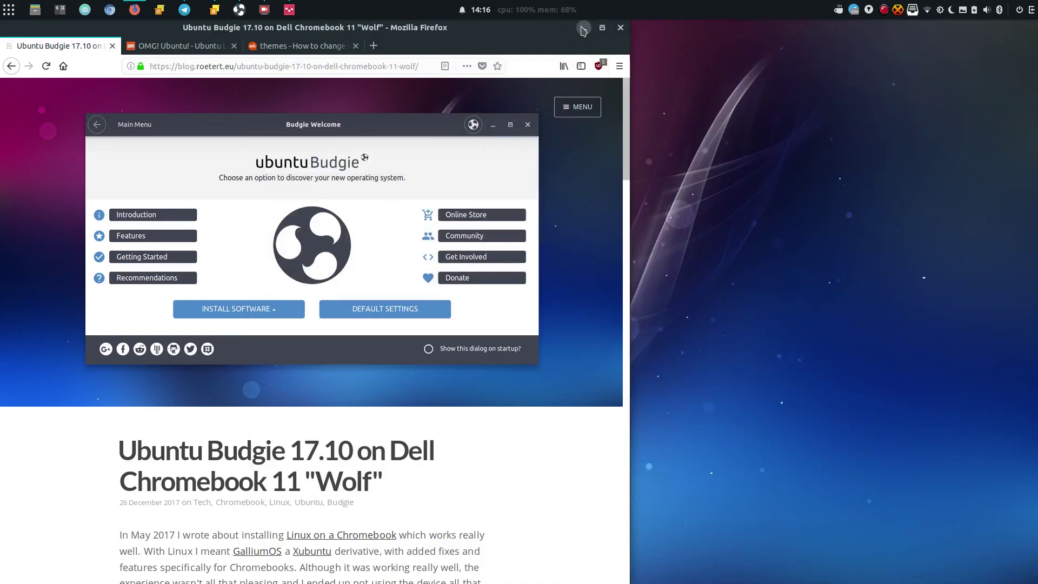
{"action": "left_click", "coordinate": [583, 28]}
{"action": "left_click", "coordinate": [1032, 9]}
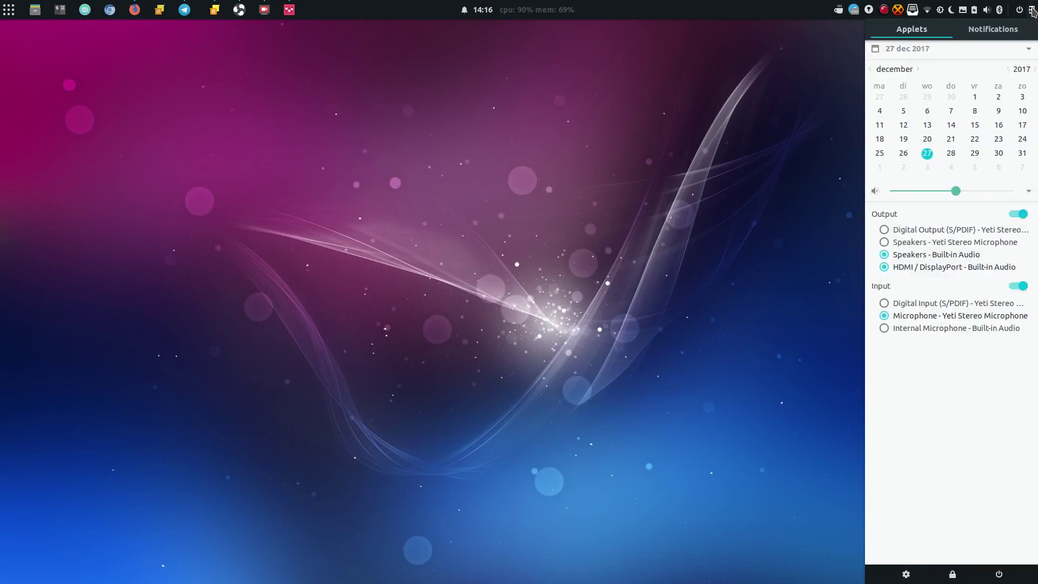
{"action": "left_click", "coordinate": [904, 576]}
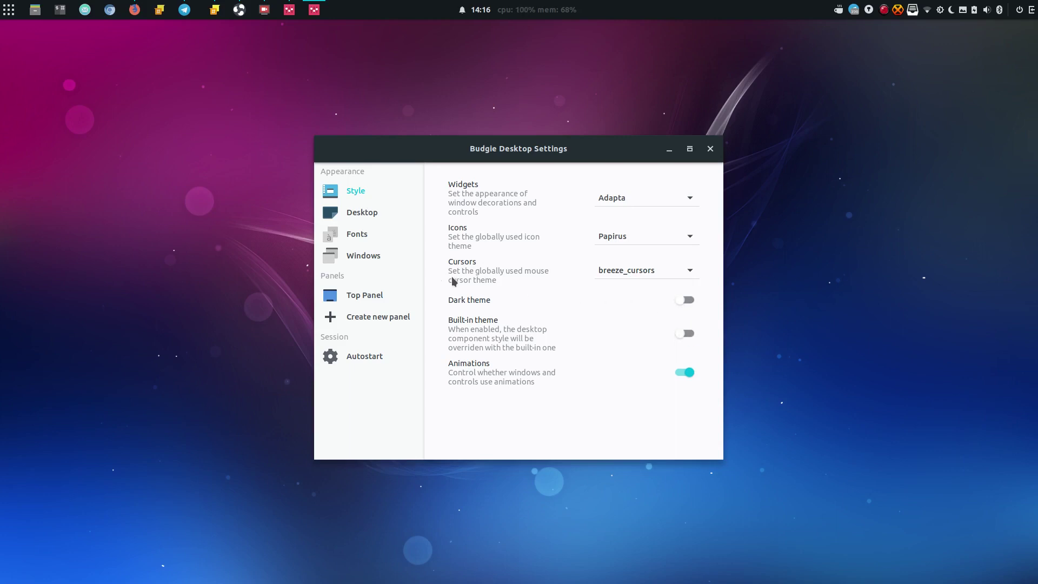
Browse the Desktop, Fonts, Windows and Top Panel pages, scrolling through the panel's applet list.
{"action": "left_click", "coordinate": [378, 214]}
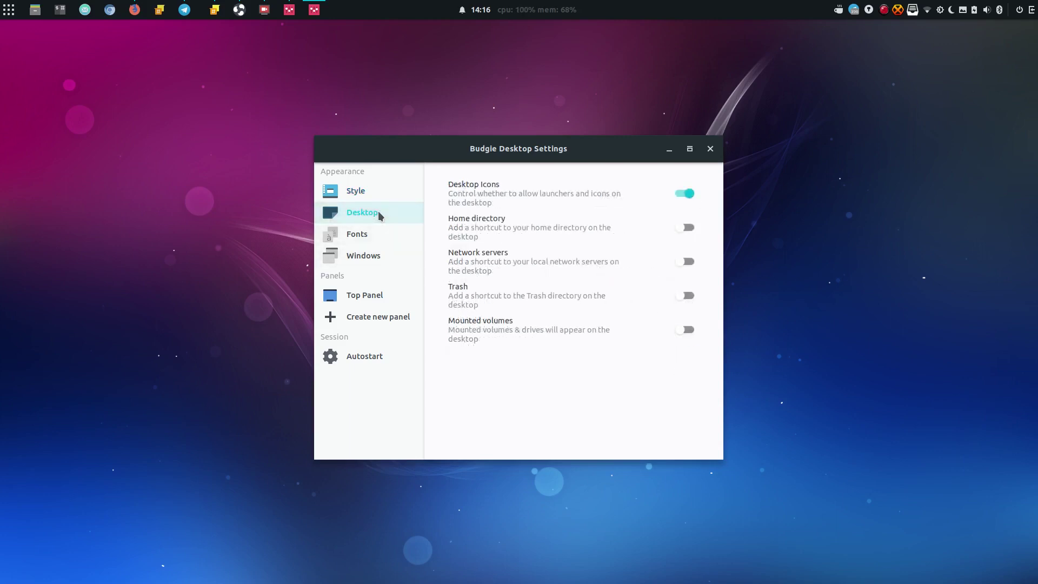
{"action": "left_click", "coordinate": [383, 234]}
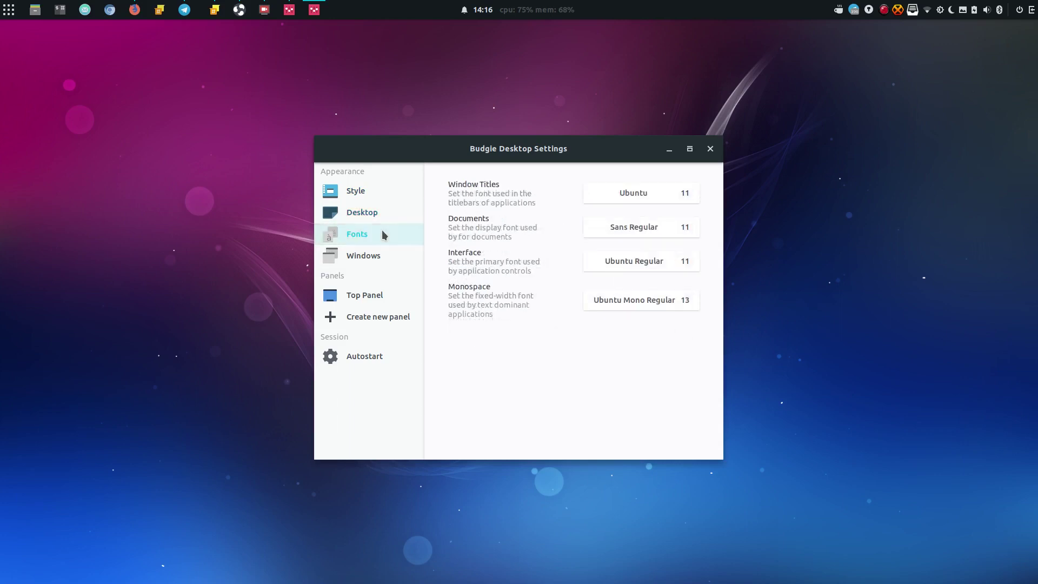
{"action": "left_click", "coordinate": [380, 254]}
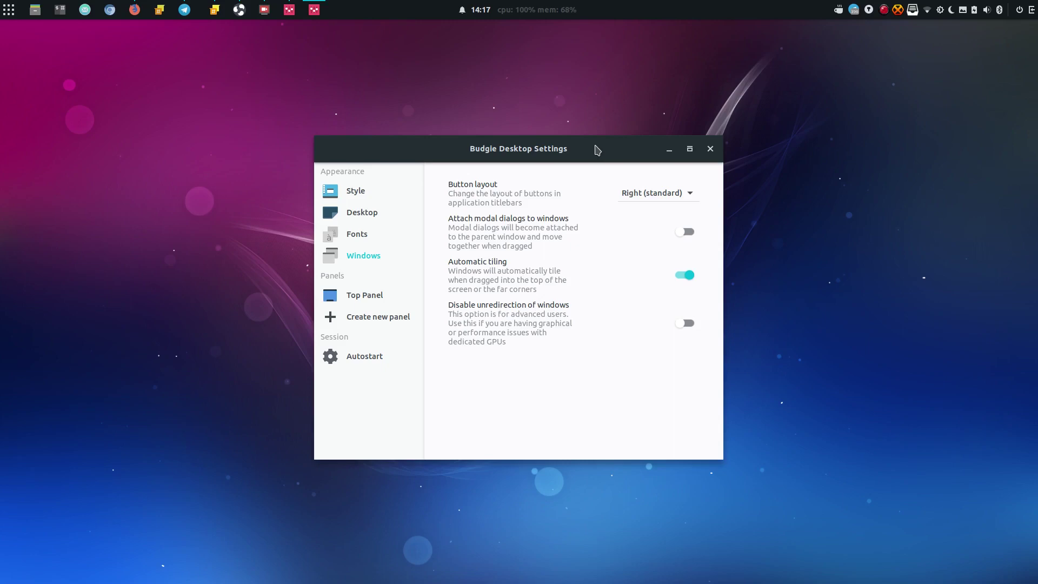
{"action": "left_click", "coordinate": [386, 297]}
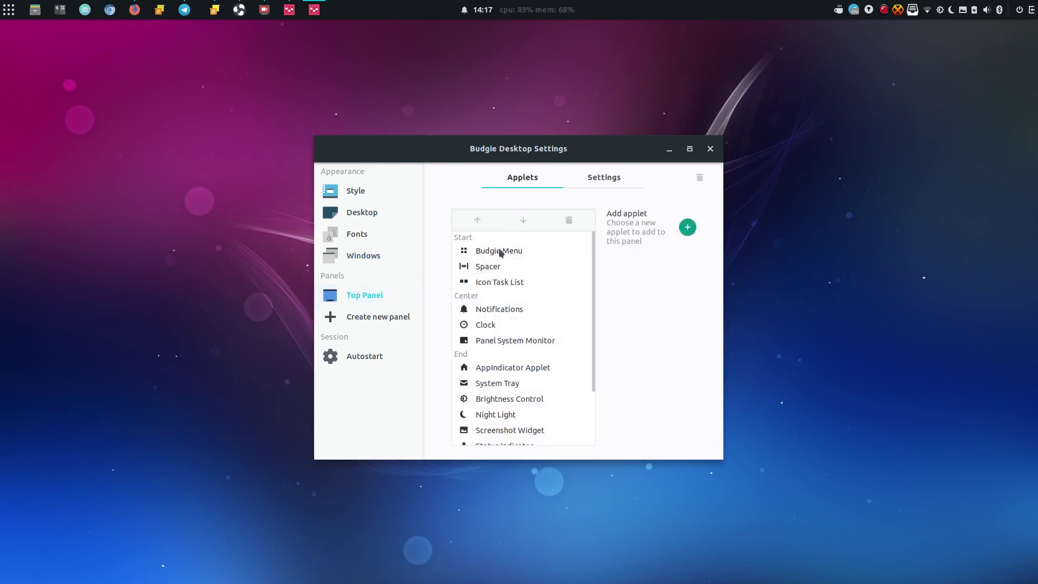
{"action": "left_click_drag", "start_coordinate": [594, 241], "coordinate": [598, 355]}
{"action": "left_click", "coordinate": [710, 149]}
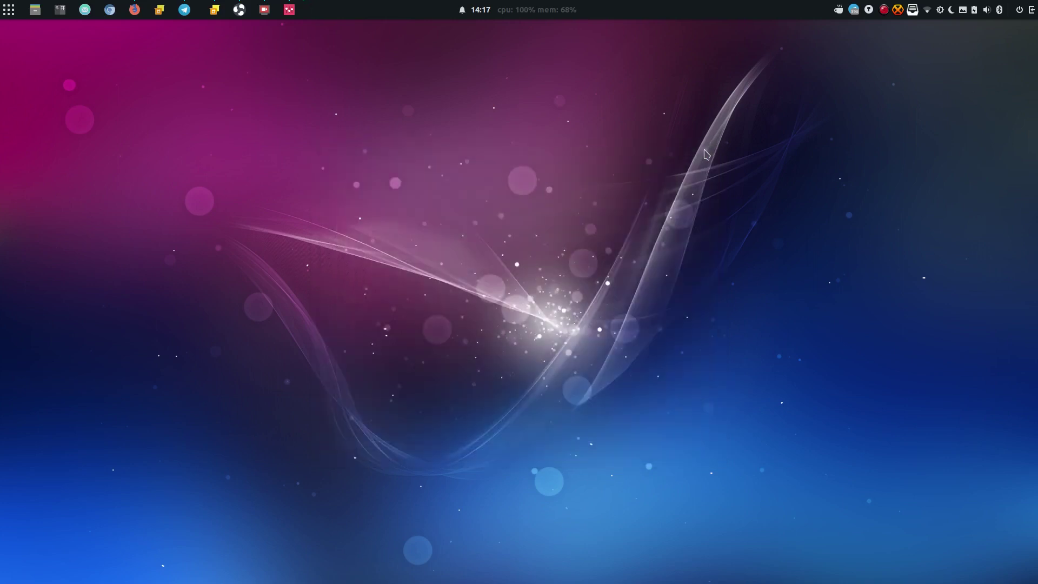